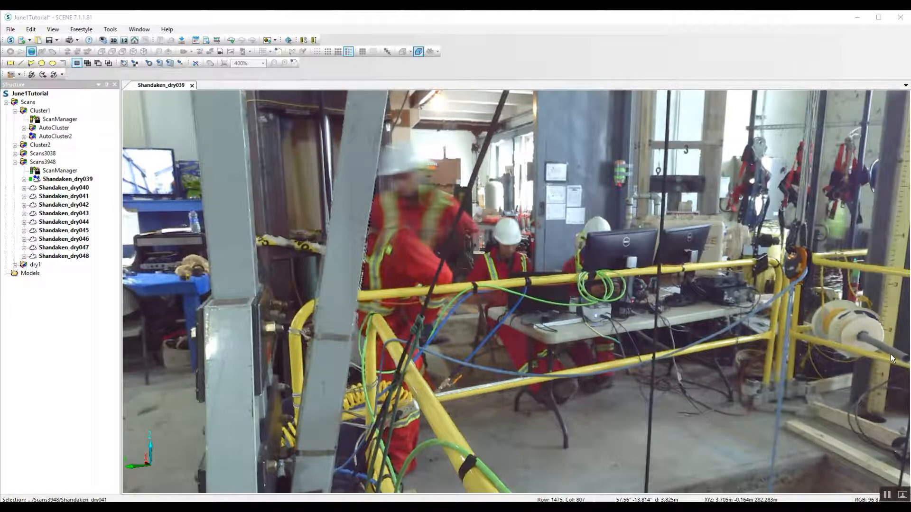
Step: Restore the grey image of the scan Shandaken_dry039, accepting the loss of its point data modifications
{"action": "left_click_drag", "start_coordinate": [820, 365], "coordinate": [719, 361]}
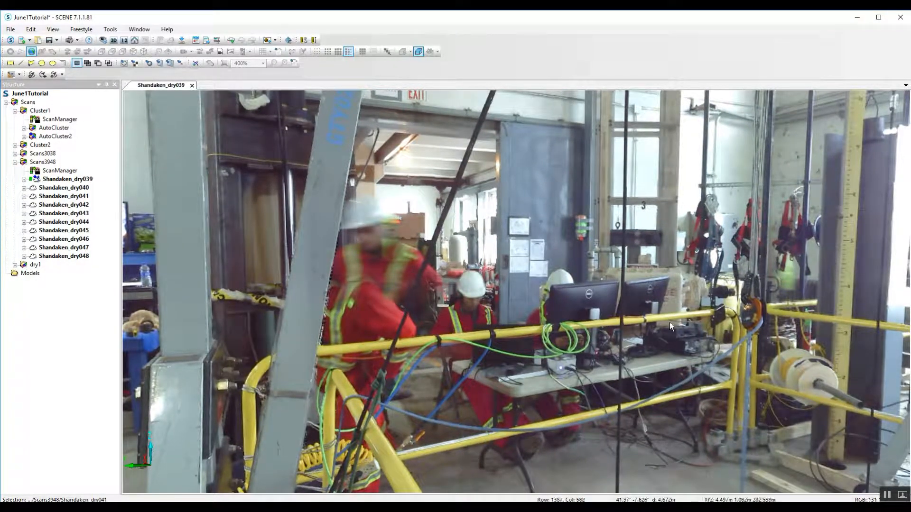
{"action": "right_click", "coordinate": [65, 181]}
{"action": "mouse_move", "coordinate": [114, 235]}
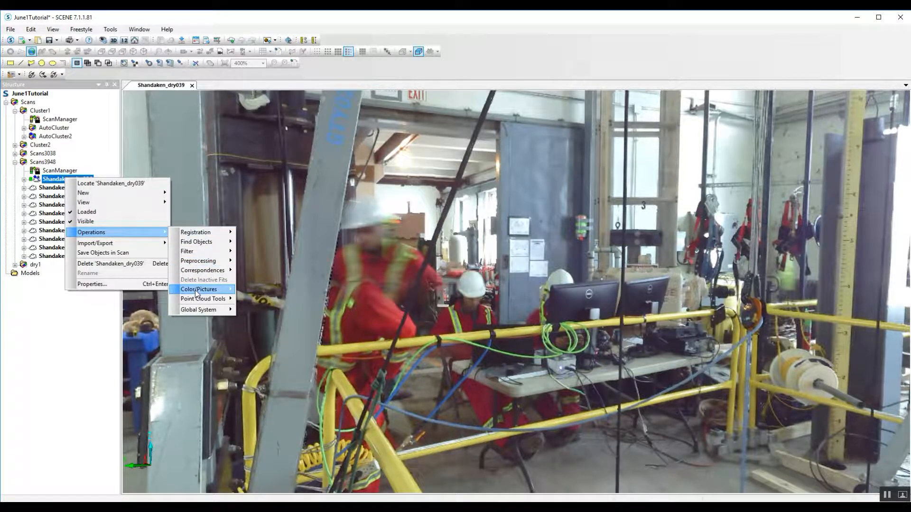
{"action": "mouse_move", "coordinate": [201, 289]}
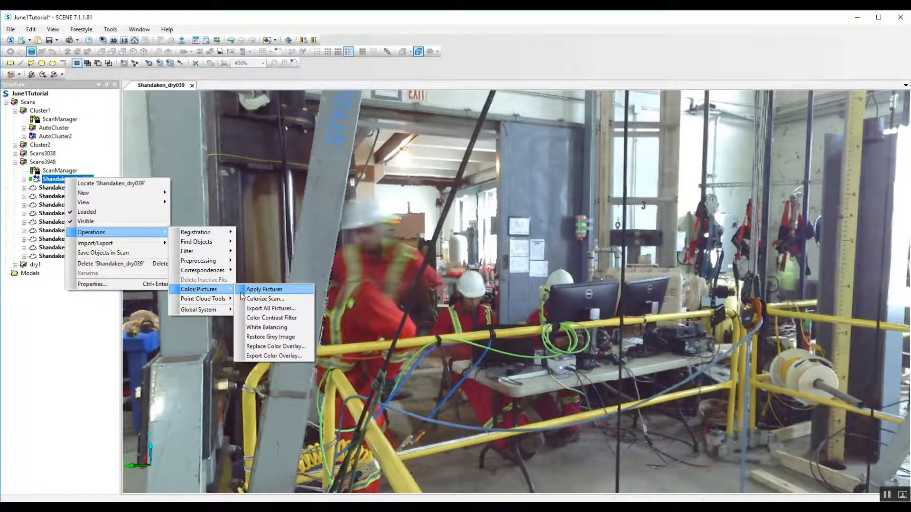
{"action": "left_click", "coordinate": [251, 341]}
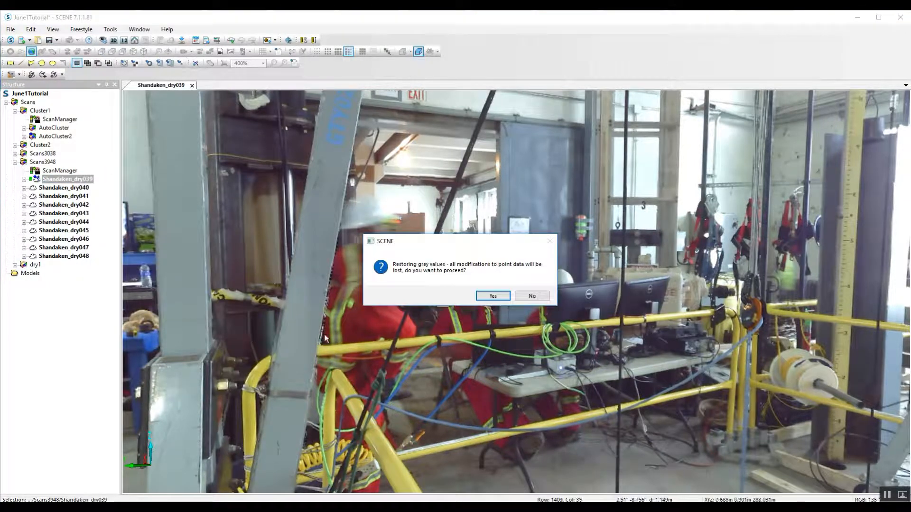
{"action": "left_click", "coordinate": [492, 296]}
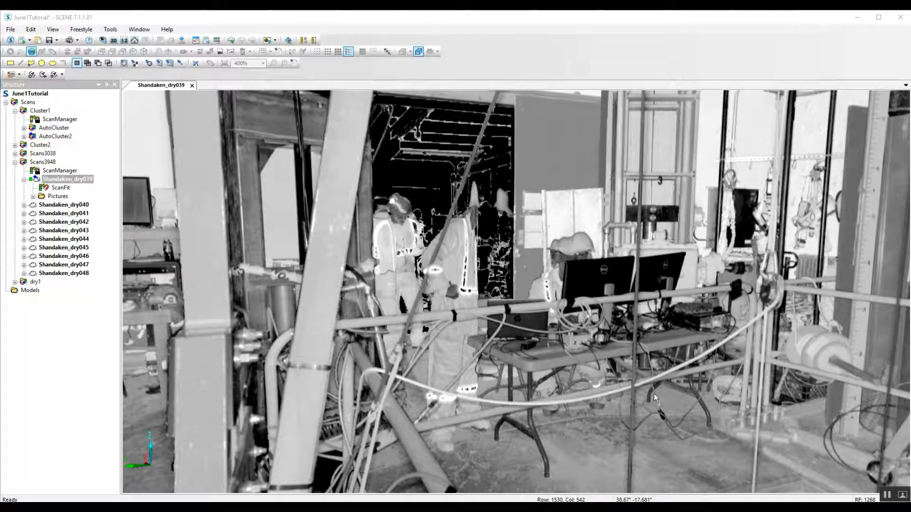
Step: Select a rectangular area around the people and the table in the planar scan and open it in a 3D view
{"action": "left_click_drag", "start_coordinate": [526, 355], "coordinate": [607, 323]}
{"action": "scroll", "coordinate": [607, 323], "scroll_direction": "up", "scroll_amount": 3}
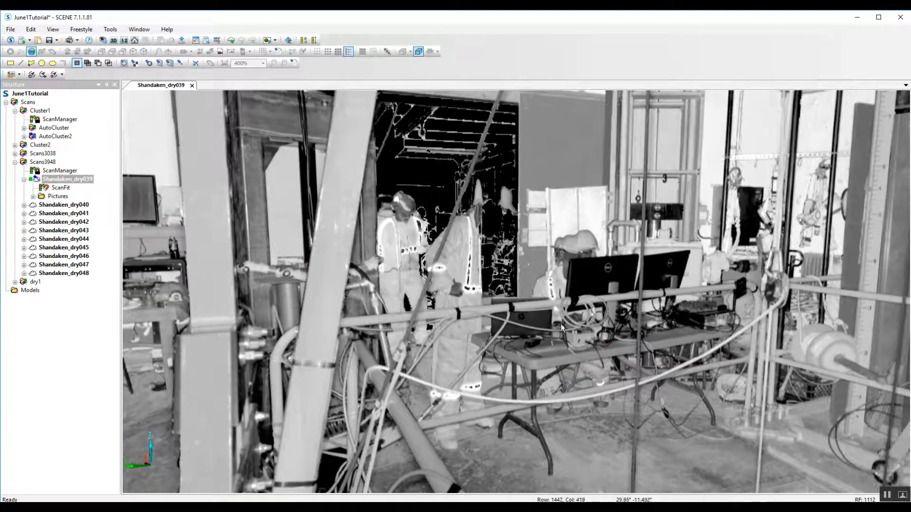
{"action": "left_click", "coordinate": [10, 64]}
{"action": "left_click_drag", "start_coordinate": [363, 167], "coordinate": [664, 459]}
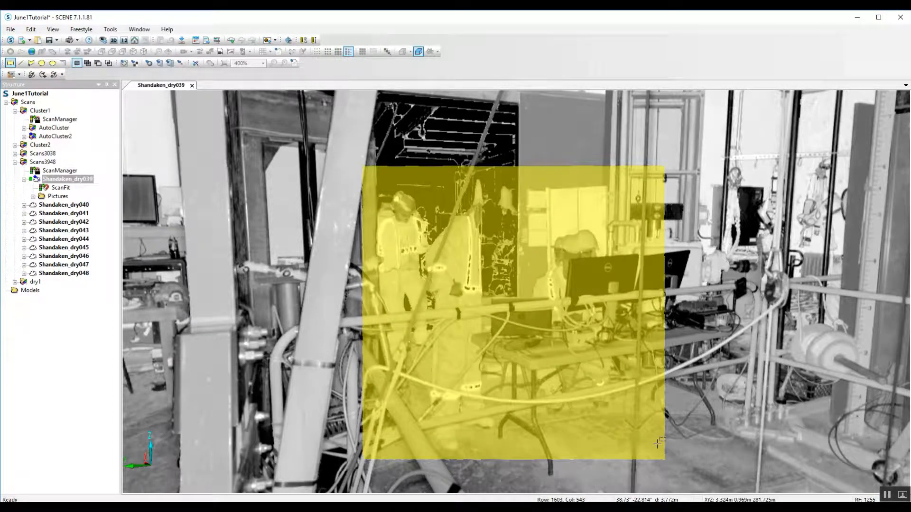
{"action": "right_click", "coordinate": [497, 269]}
{"action": "mouse_move", "coordinate": [526, 274]}
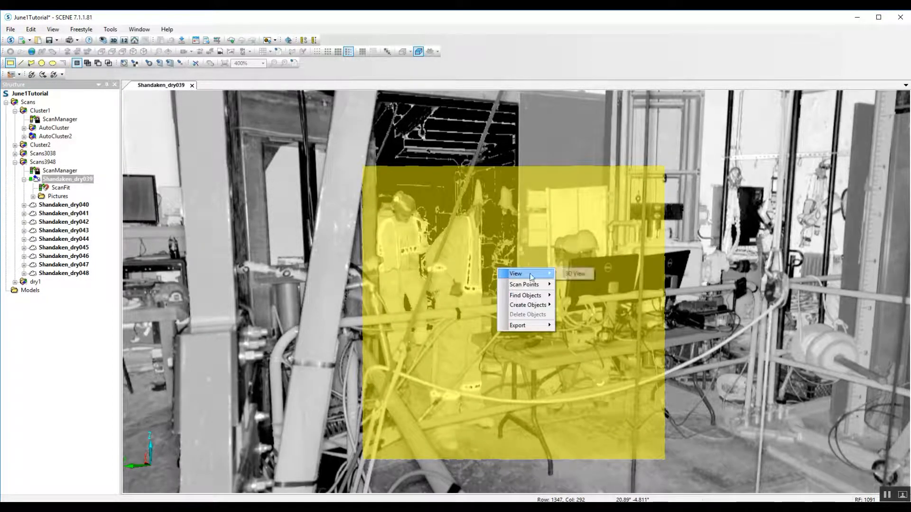
{"action": "left_click", "coordinate": [571, 277]}
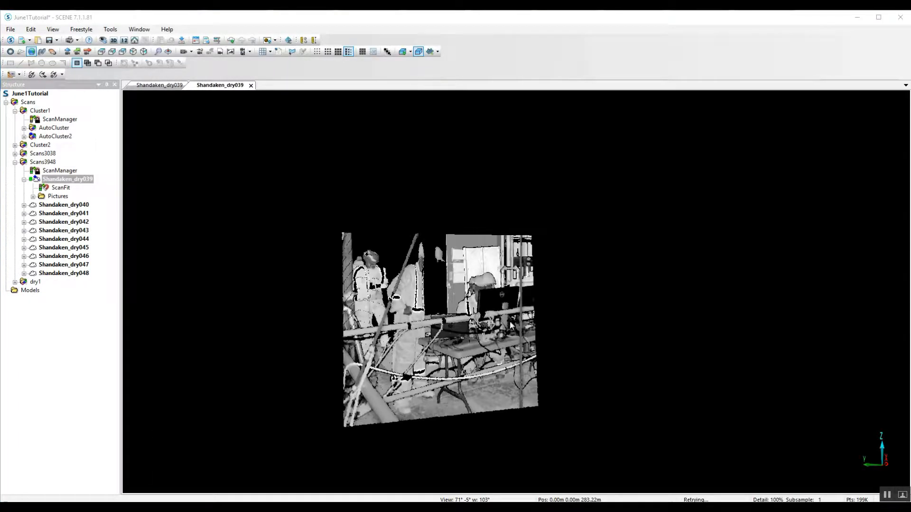
Step: Switch the 3D view's camera to orthographic and set a rotation point at the table
{"action": "right_click", "coordinate": [587, 303]}
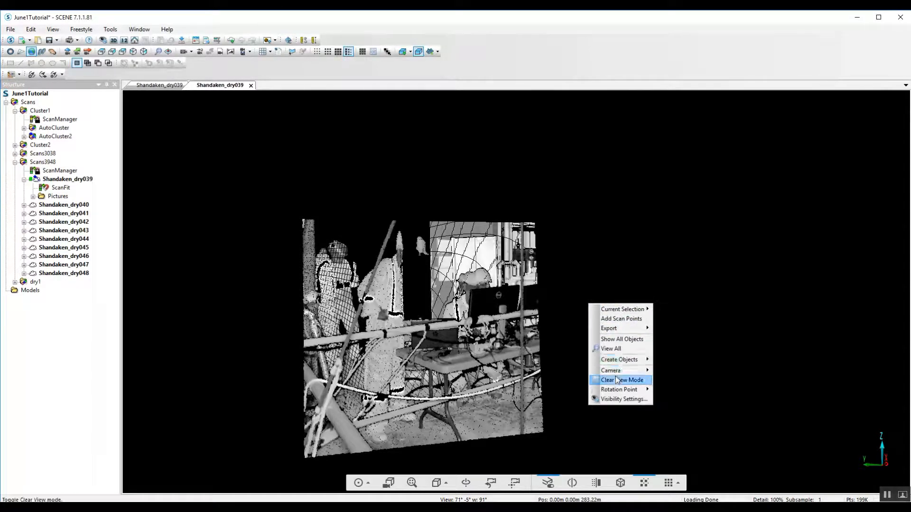
{"action": "mouse_move", "coordinate": [620, 371]}
{"action": "left_click", "coordinate": [669, 381]}
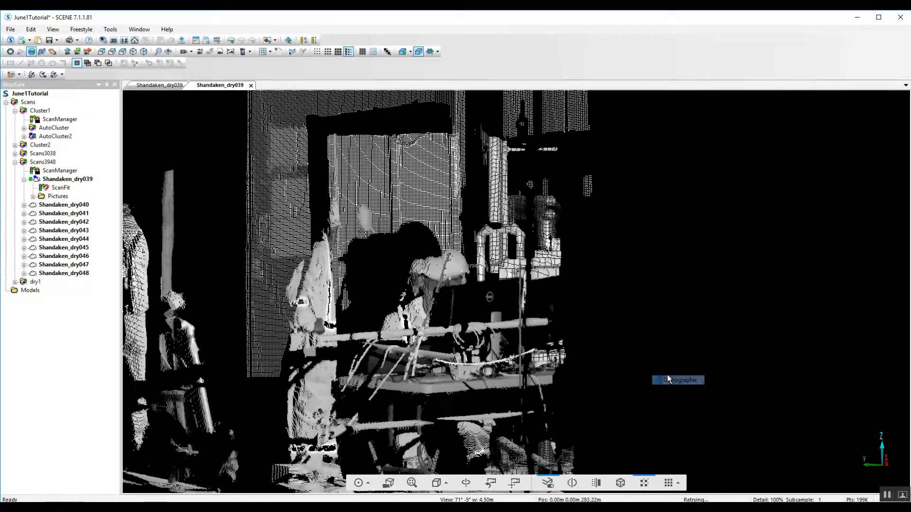
{"action": "scroll", "coordinate": [511, 343], "scroll_direction": "down", "scroll_amount": 5}
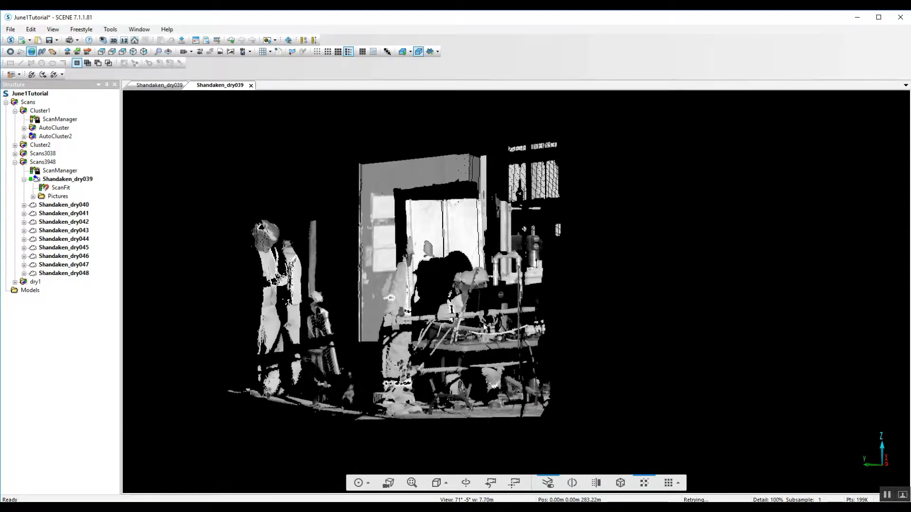
{"action": "left_click", "coordinate": [466, 483]}
{"action": "left_click", "coordinate": [437, 347]}
{"action": "mouse_move", "coordinate": [391, 289]}
{"action": "left_mouse_down"}
{"action": "mouse_move", "coordinate": [440, 404]}
{"action": "mouse_move", "coordinate": [506, 341]}
{"action": "mouse_move", "coordinate": [488, 277]}
{"action": "mouse_move", "coordinate": [355, 328]}
{"action": "mouse_move", "coordinate": [343, 355]}
{"action": "mouse_move", "coordinate": [386, 284]}
{"action": "mouse_move", "coordinate": [404, 281]}
{"action": "left_mouse_up"}
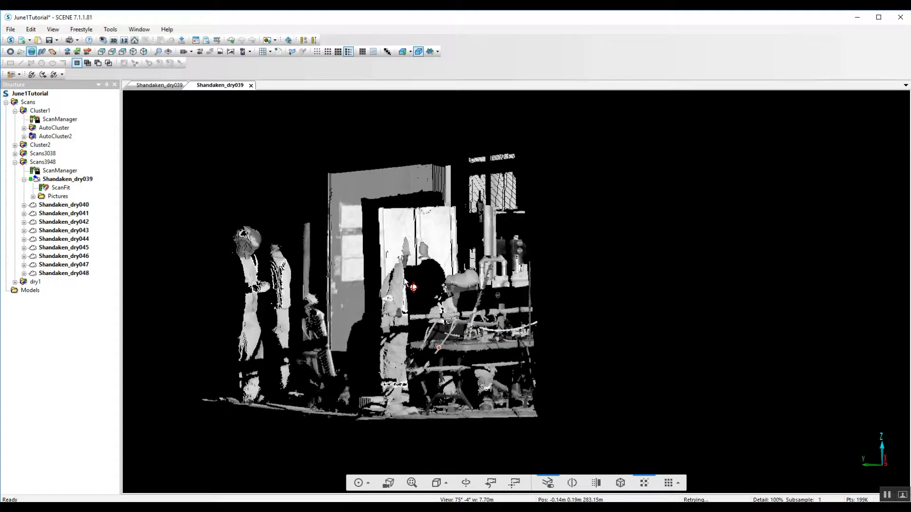
Step: Outline the two standing figures apart from the main group with a polygon and delete the scan points inside it
{"action": "left_click", "coordinate": [292, 51]}
{"action": "left_click", "coordinate": [213, 184]}
{"action": "left_click", "coordinate": [277, 225]}
{"action": "left_click", "coordinate": [295, 258]}
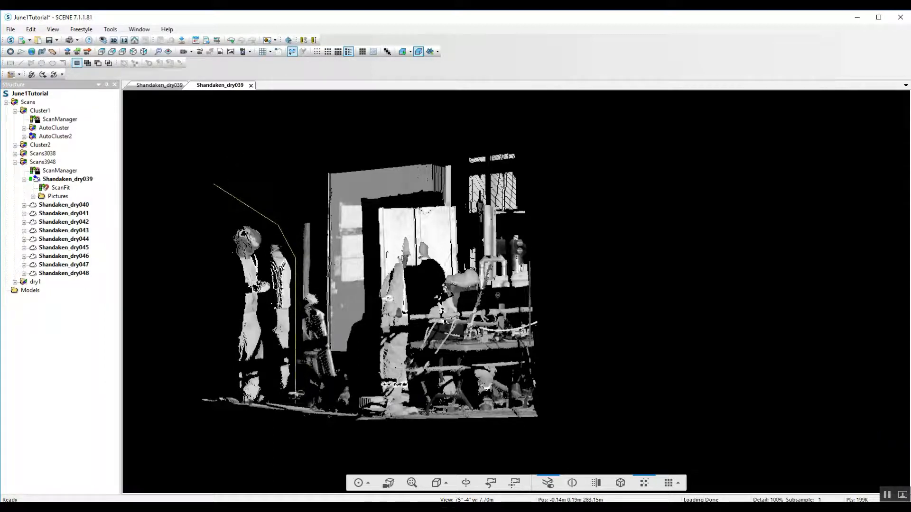
{"action": "left_click", "coordinate": [294, 402]}
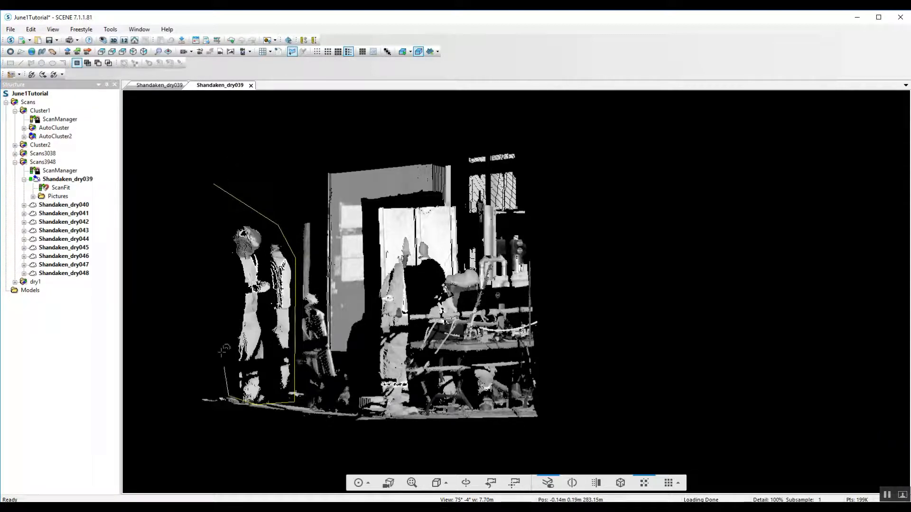
{"action": "double_click", "coordinate": [207, 194]}
{"action": "right_click", "coordinate": [212, 200]}
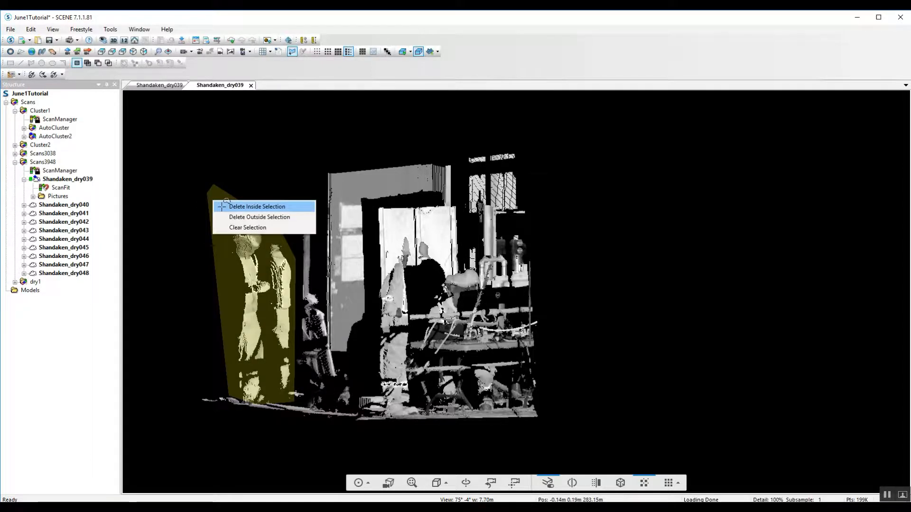
{"action": "left_click", "coordinate": [223, 206]}
{"action": "key", "text": "Escape"}
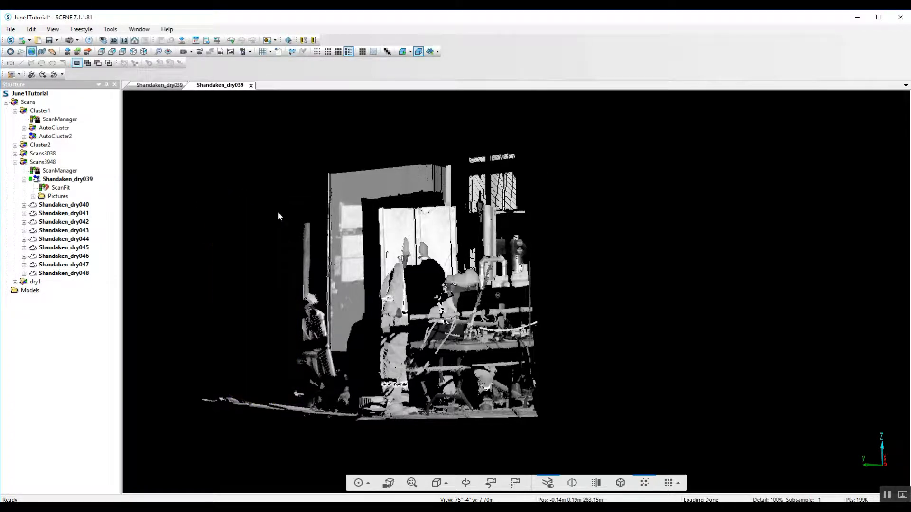
Step: From the opposite side, enclose the figure standing beside the table in a polygon and delete the scan points inside
{"action": "left_click_drag", "start_coordinate": [354, 262], "coordinate": [564, 220]}
{"action": "left_click", "coordinate": [292, 51]}
{"action": "left_click", "coordinate": [459, 241]}
{"action": "left_click", "coordinate": [451, 272]}
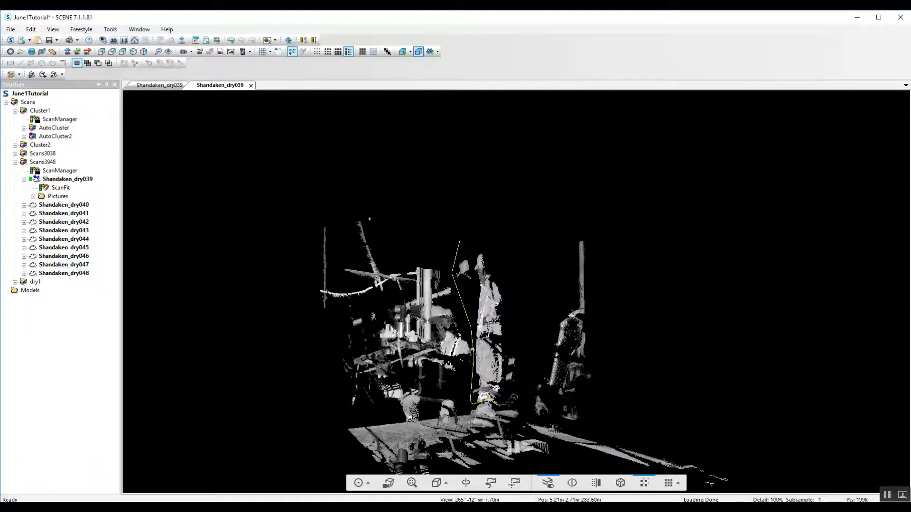
{"action": "left_click", "coordinate": [510, 239]}
{"action": "right_click", "coordinate": [475, 246]}
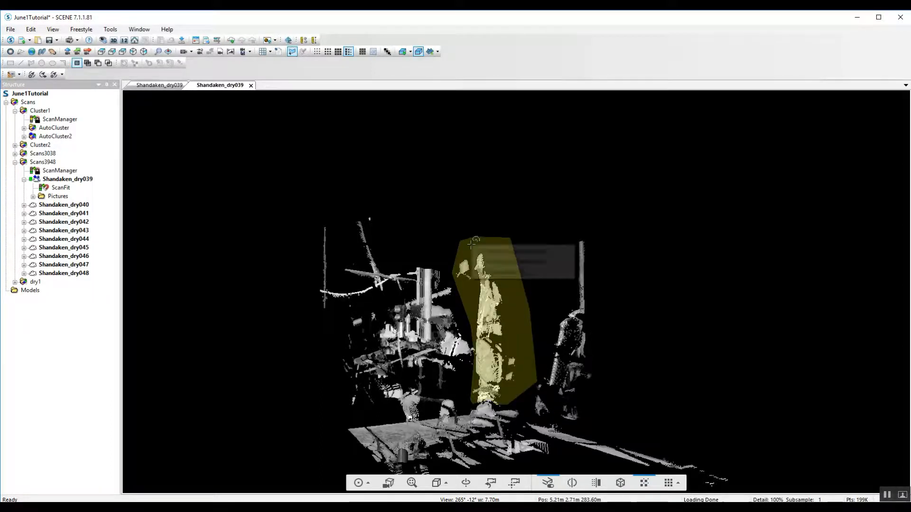
{"action": "left_click", "coordinate": [475, 248]}
Step: From a raised viewpoint, outline the seated figure behind the table with a polygon and delete the scan points inside
{"action": "left_click_drag", "start_coordinate": [517, 257], "coordinate": [474, 312]}
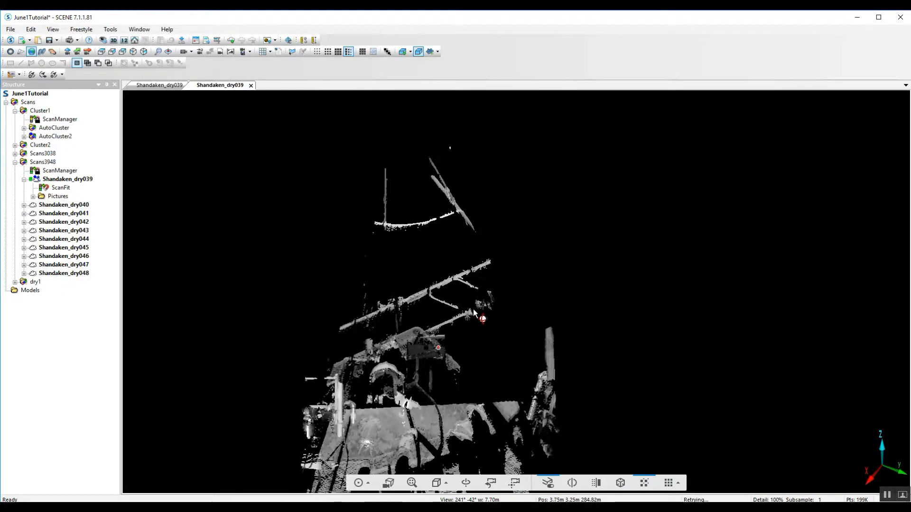
{"action": "left_click", "coordinate": [292, 51]}
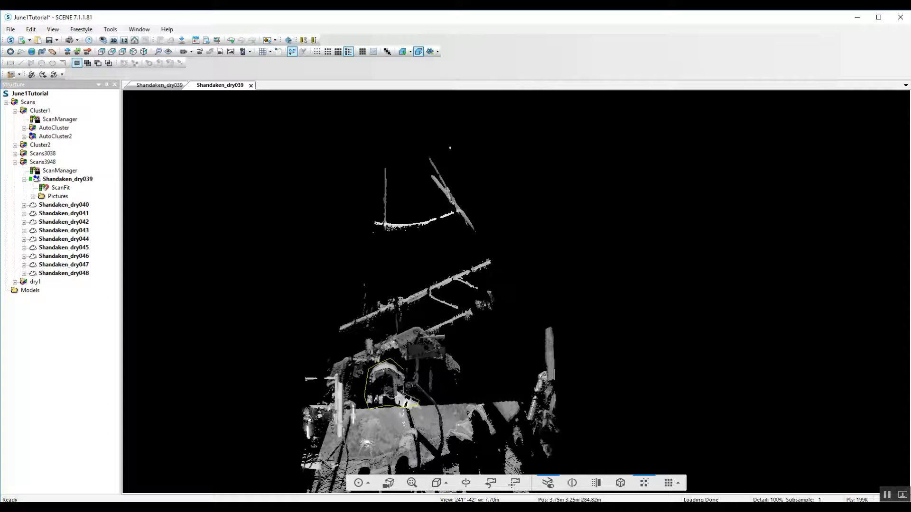
{"action": "double_click", "coordinate": [406, 372]}
{"action": "right_click", "coordinate": [393, 382]}
{"action": "left_click", "coordinate": [399, 382]}
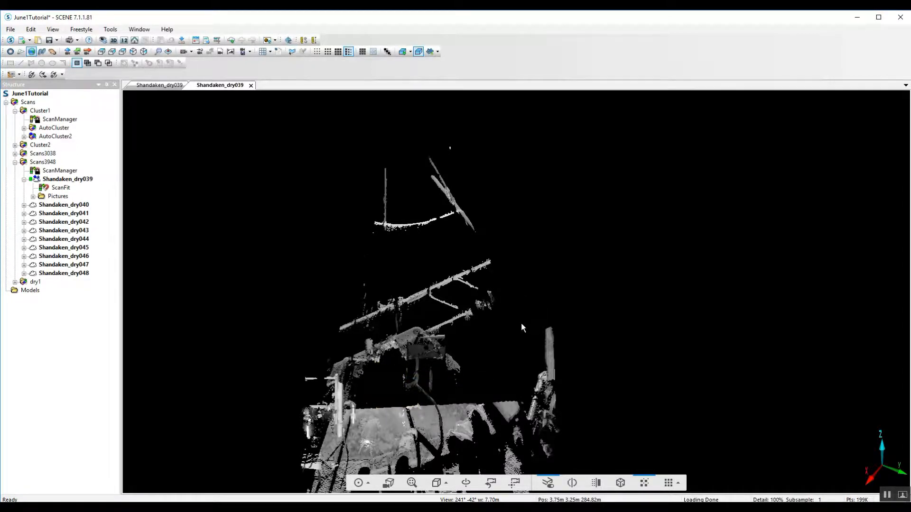
Step: Try to delete the leftover leg points beneath the table with a polygon selection
{"action": "left_click_drag", "start_coordinate": [540, 305], "coordinate": [303, 212]}
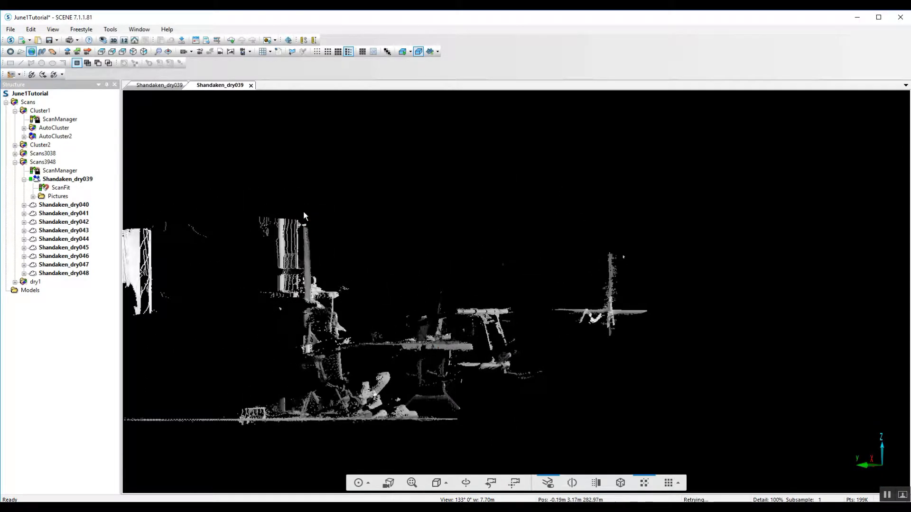
{"action": "mouse_move", "coordinate": [550, 280]}
{"action": "left_mouse_down"}
{"action": "mouse_move", "coordinate": [513, 295]}
{"action": "mouse_move", "coordinate": [412, 279]}
{"action": "left_mouse_up"}
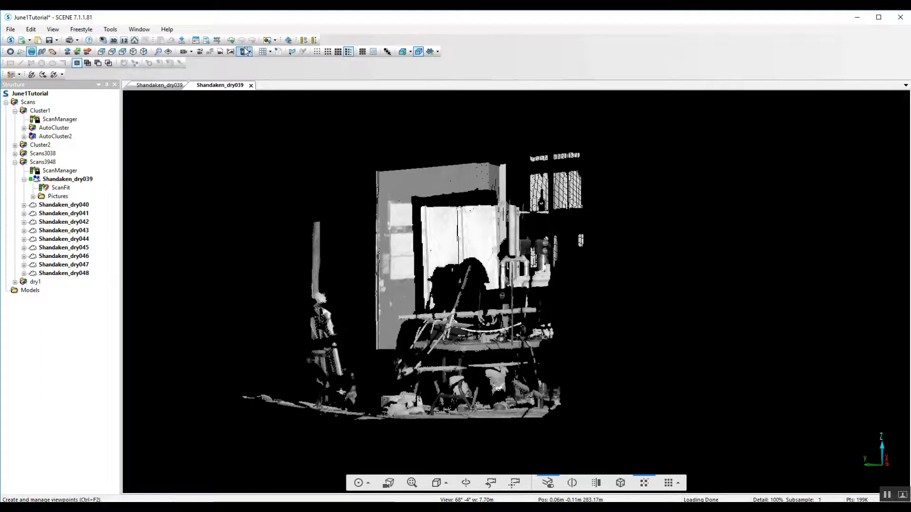
{"action": "left_click", "coordinate": [291, 51]}
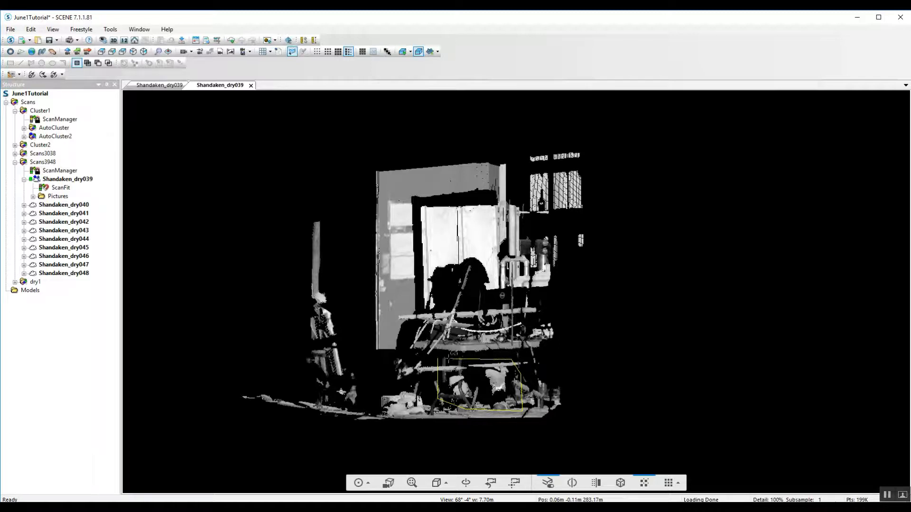
{"action": "double_click", "coordinate": [450, 353]}
{"action": "key", "text": "Delete"}
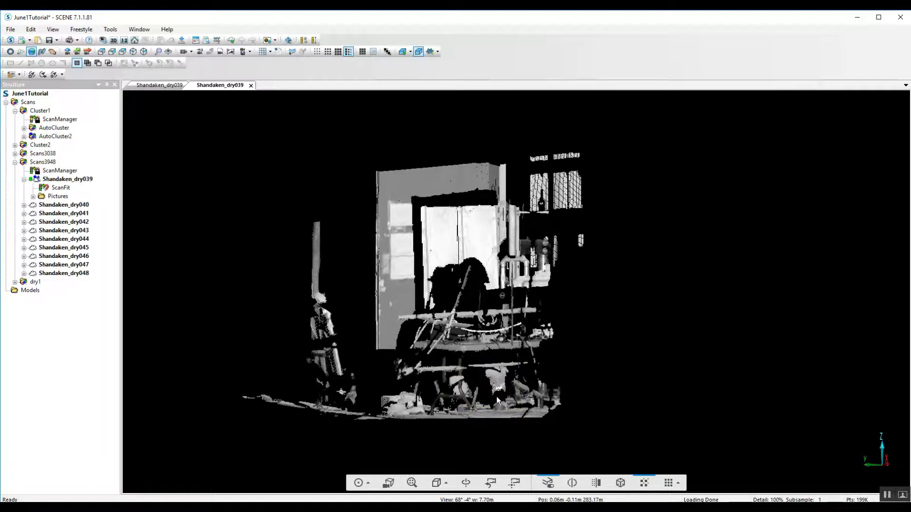
{"action": "left_click", "coordinate": [466, 482]}
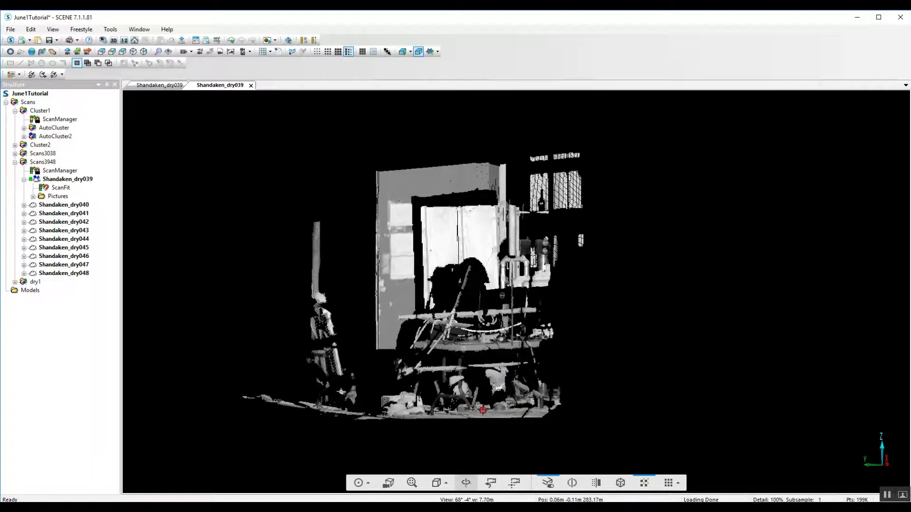
{"action": "mouse_move", "coordinate": [475, 413]}
{"action": "left_mouse_down"}
{"action": "mouse_move", "coordinate": [290, 364]}
{"action": "mouse_move", "coordinate": [292, 390]}
{"action": "mouse_move", "coordinate": [343, 413]}
{"action": "mouse_move", "coordinate": [523, 433]}
{"action": "left_mouse_up"}
{"action": "left_click_drag", "start_coordinate": [615, 429], "coordinate": [744, 394]}
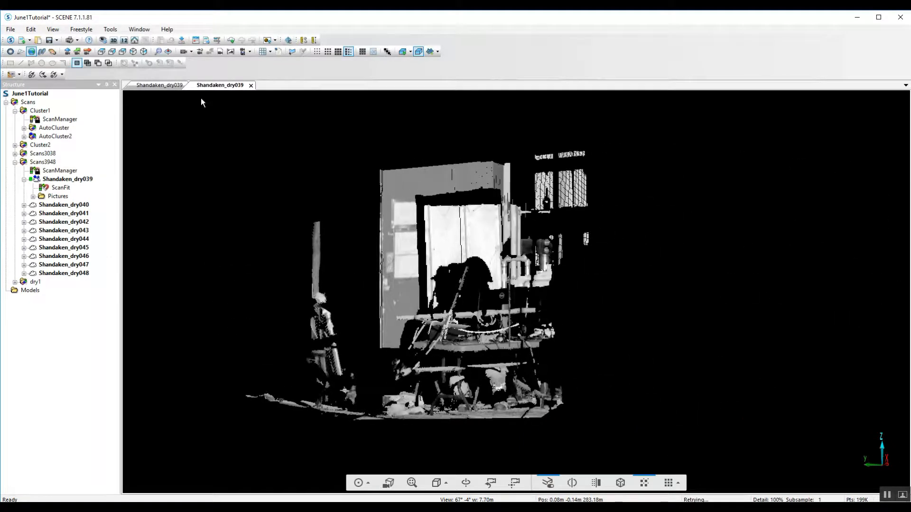
{"action": "left_click", "coordinate": [292, 51]}
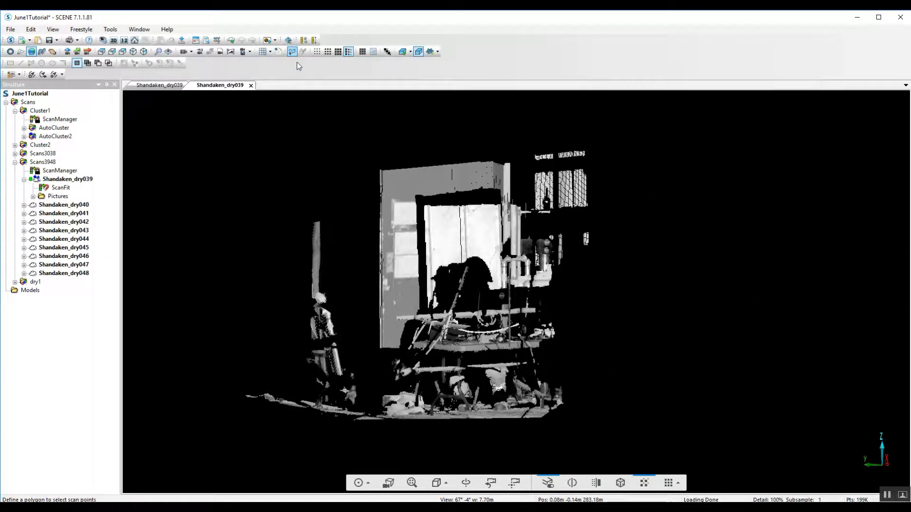
{"action": "left_click", "coordinate": [556, 364]}
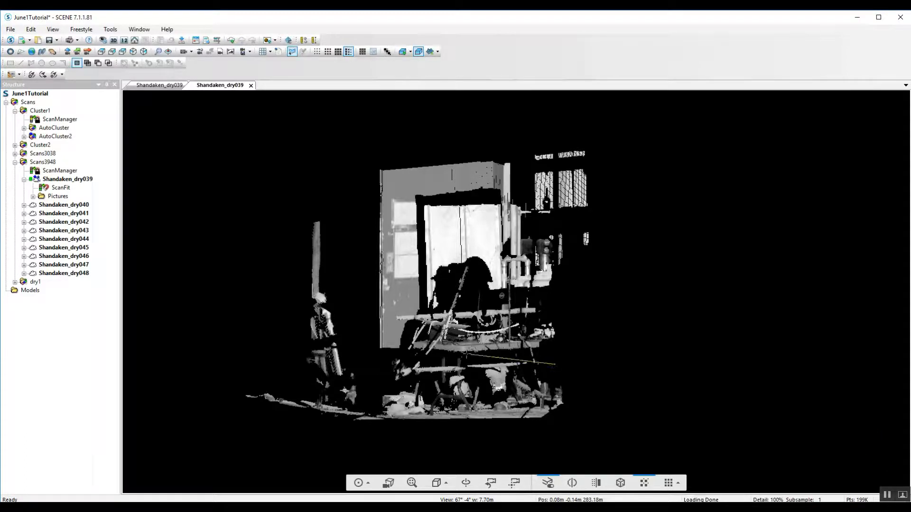
{"action": "left_click", "coordinate": [467, 354]}
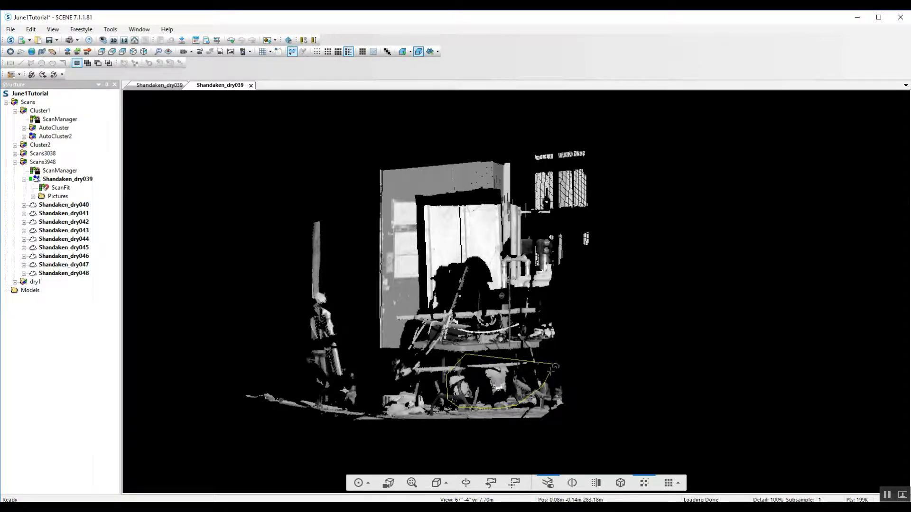
{"action": "left_click", "coordinate": [555, 365]}
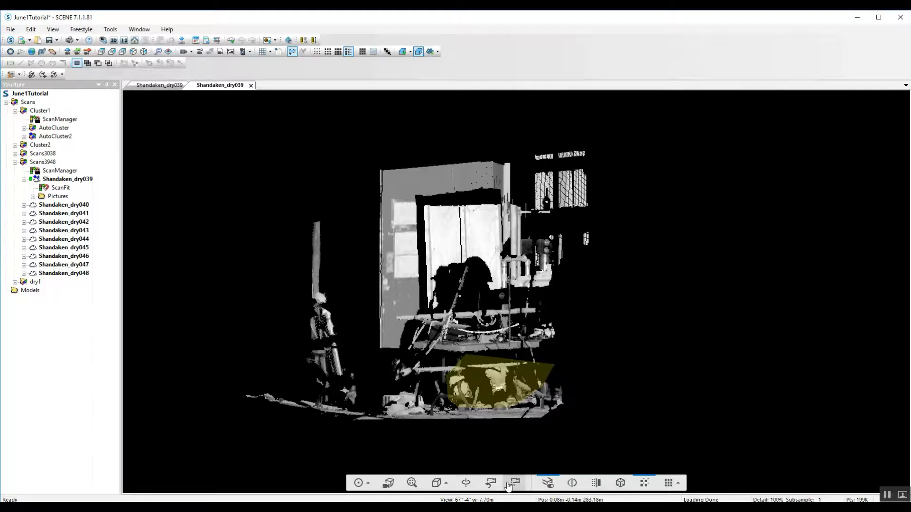
Step: Set a rotation point on the floor and examine the leftover points beneath the table from several angles and zoom levels
{"action": "left_click", "coordinate": [466, 483]}
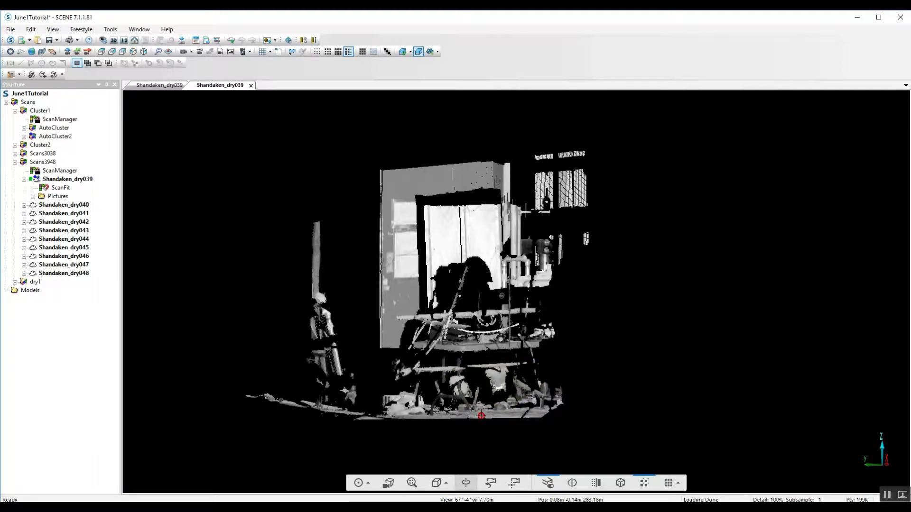
{"action": "scroll", "coordinate": [531, 394], "scroll_direction": "up", "scroll_amount": 5}
{"action": "scroll", "coordinate": [520, 352], "scroll_direction": "up", "scroll_amount": 5}
{"action": "left_click_drag", "start_coordinate": [521, 327], "coordinate": [494, 312]}
{"action": "scroll", "coordinate": [517, 332], "scroll_direction": "down", "scroll_amount": 6}
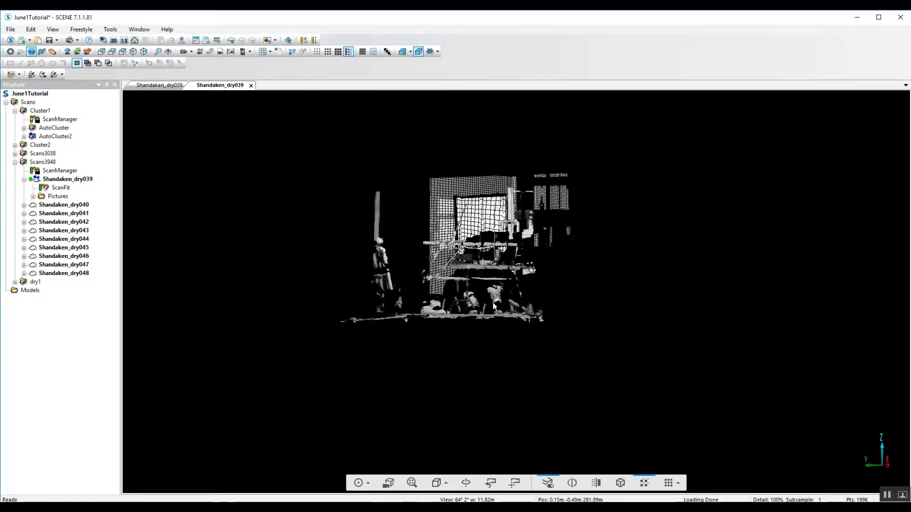
{"action": "scroll", "coordinate": [493, 302], "scroll_direction": "up", "scroll_amount": 2}
{"action": "left_click_drag", "start_coordinate": [661, 315], "coordinate": [529, 355]}
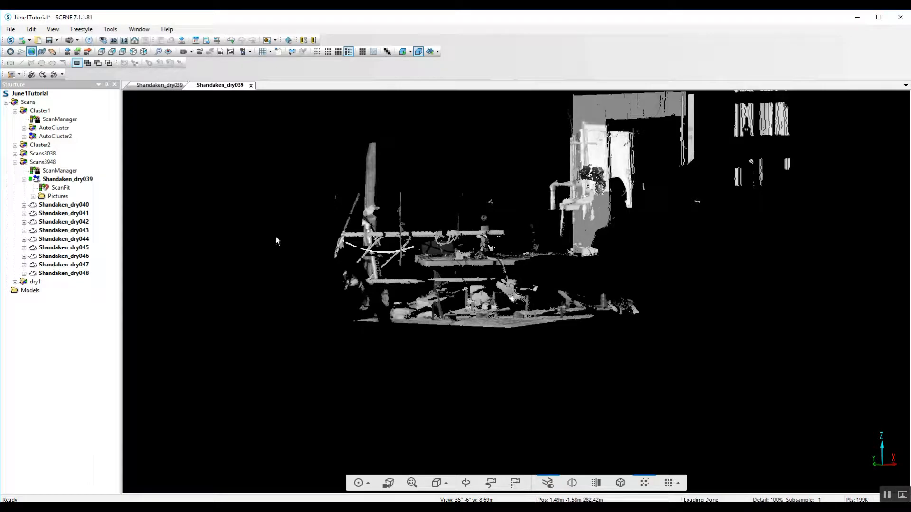
Step: Close the 3D view and examine the room around the selected area in the grey scan image, including the vertical streak on the walkway
{"action": "left_click", "coordinate": [251, 85]}
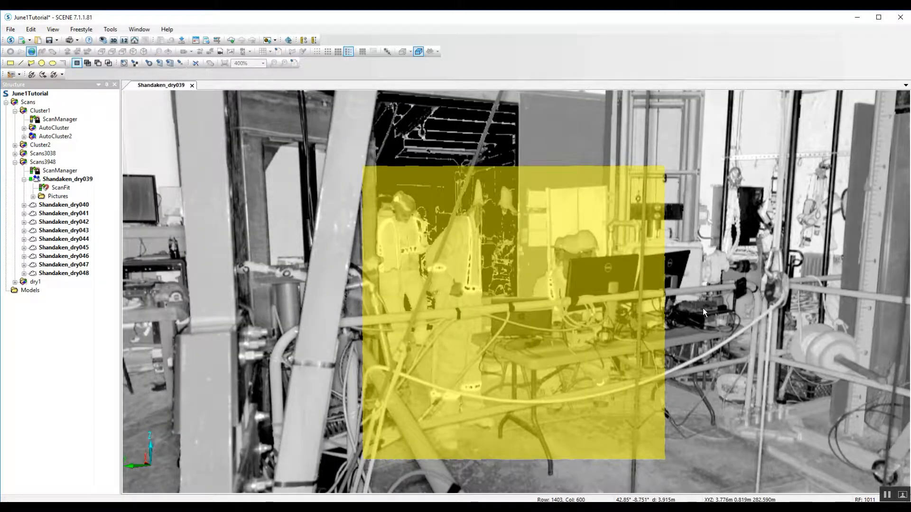
{"action": "left_click_drag", "start_coordinate": [681, 318], "coordinate": [615, 312]}
{"action": "left_click_drag", "start_coordinate": [335, 284], "coordinate": [337, 298]}
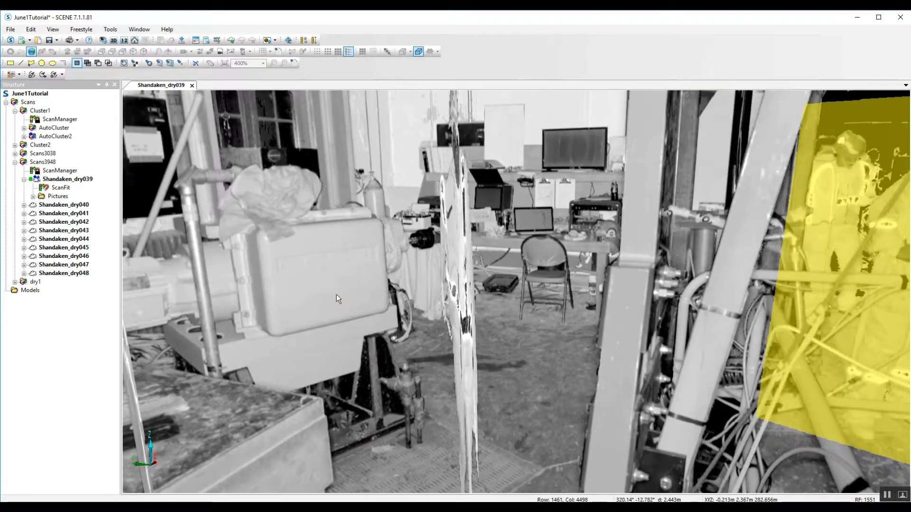
{"action": "scroll", "coordinate": [419, 292], "scroll_direction": "down", "scroll_amount": 2}
{"action": "left_click_drag", "start_coordinate": [426, 294], "coordinate": [416, 283]}
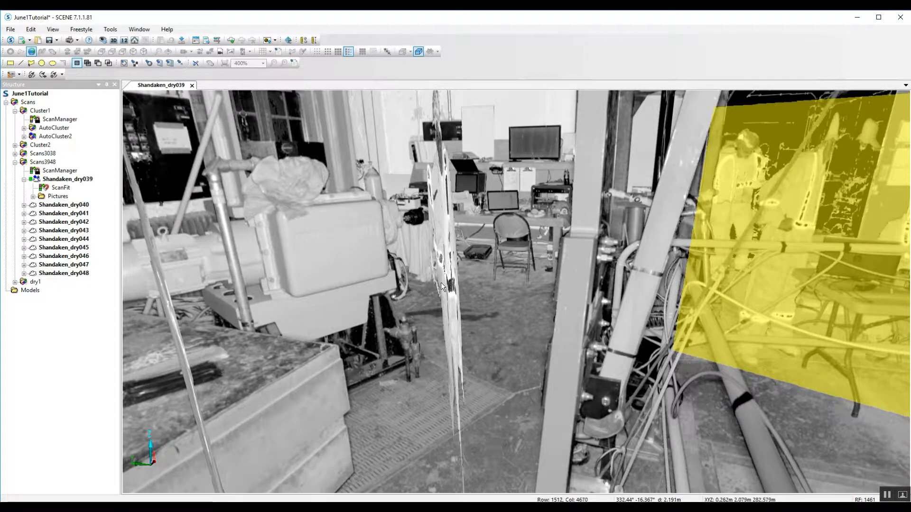
{"action": "scroll", "coordinate": [440, 282], "scroll_direction": "down", "scroll_amount": 3}
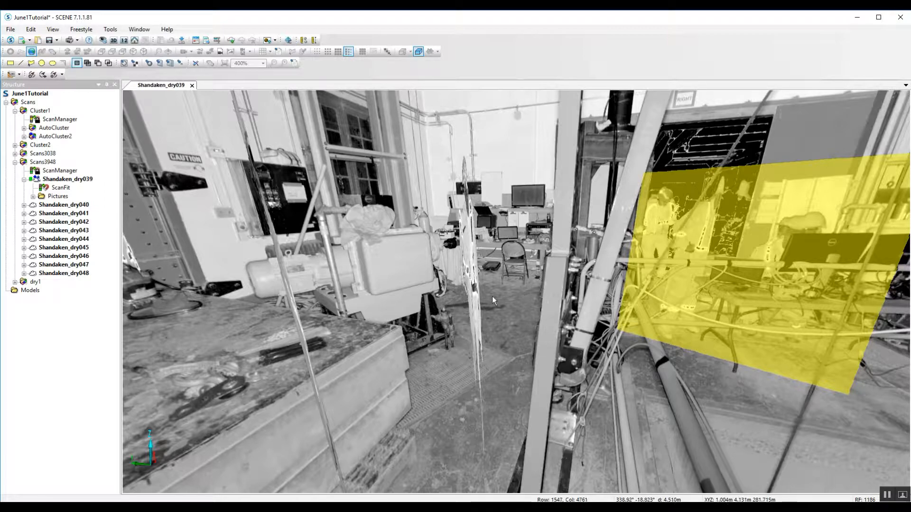
{"action": "left_click_drag", "start_coordinate": [498, 297], "coordinate": [452, 314]}
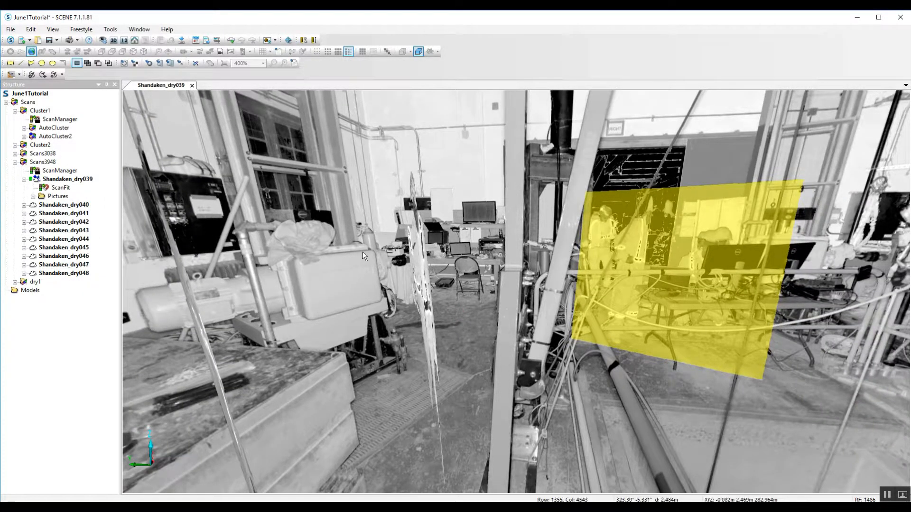
{"action": "left_click_drag", "start_coordinate": [362, 251], "coordinate": [325, 258]}
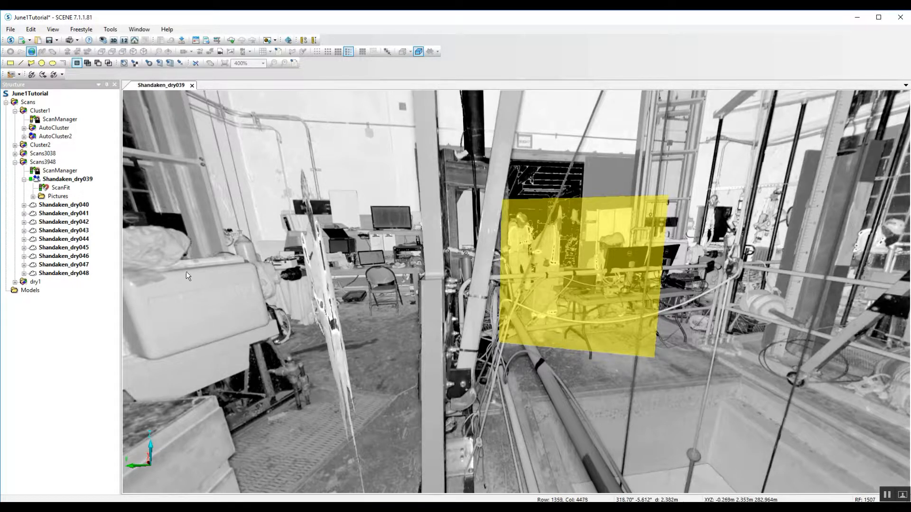
{"action": "left_click_drag", "start_coordinate": [386, 229], "coordinate": [504, 247]}
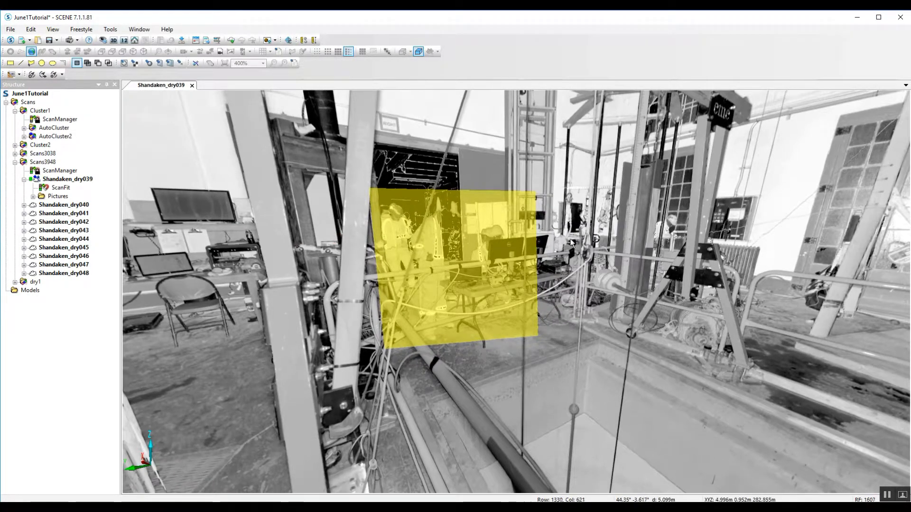
{"action": "left_click_drag", "start_coordinate": [571, 243], "coordinate": [589, 242]}
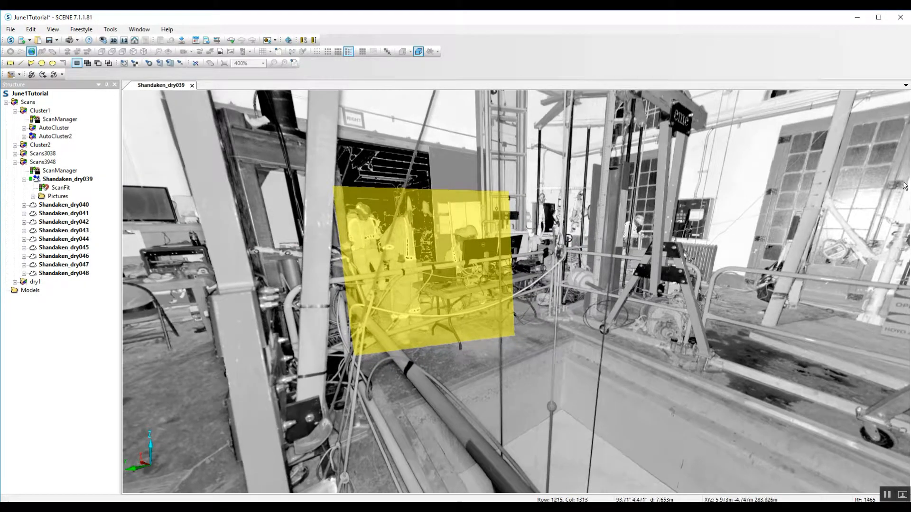